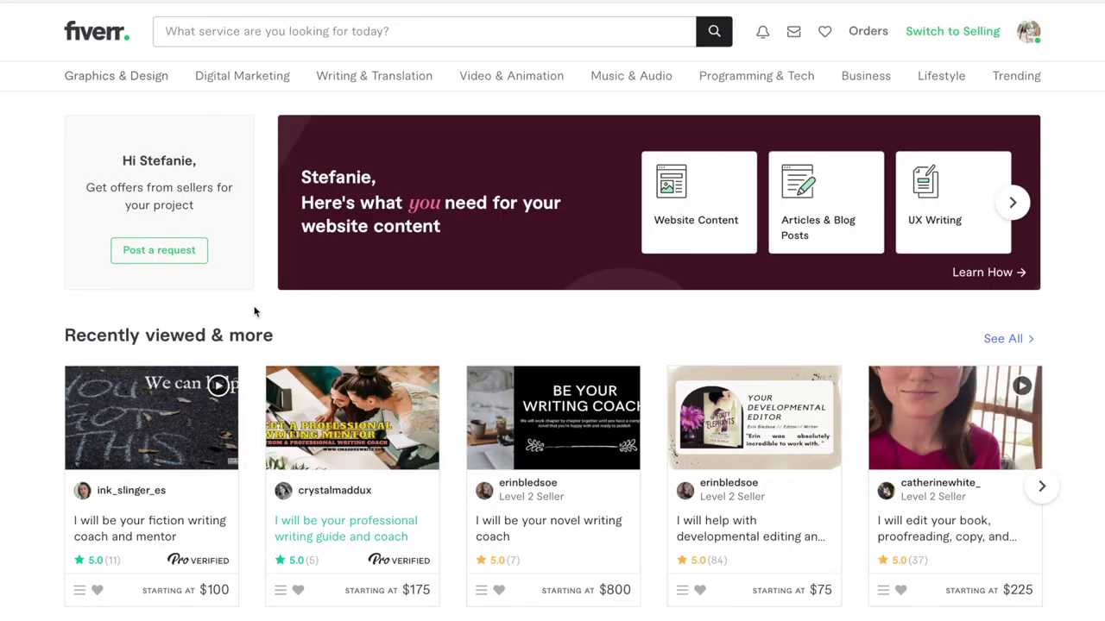
Search Fiverr for 'book cover' services, which returns 13,629 results
{"action": "left_click", "coordinate": [177, 25]}
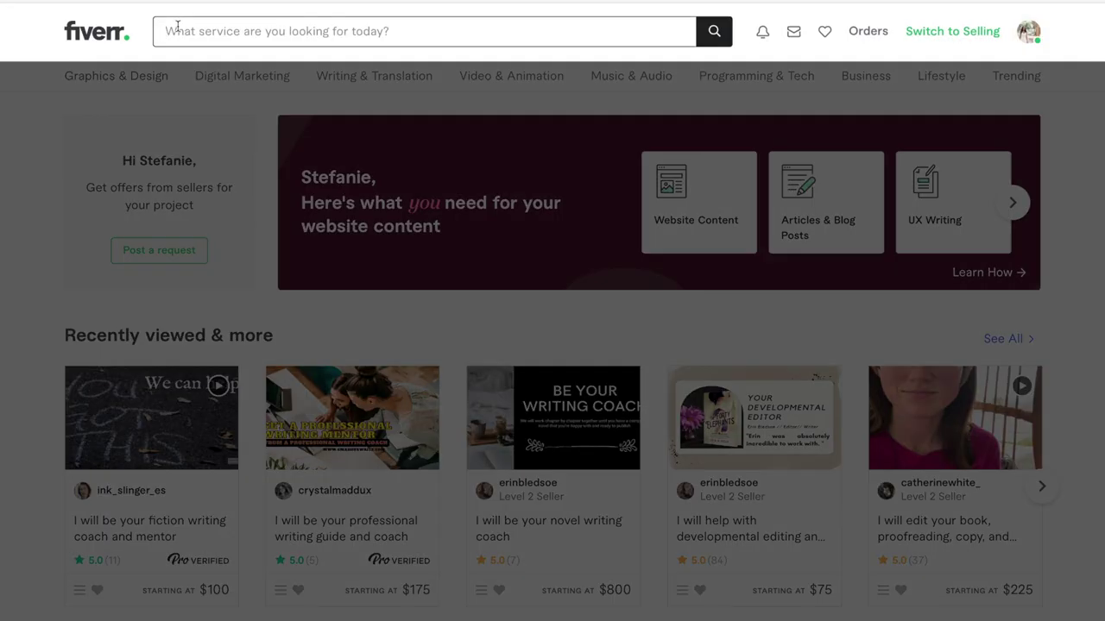
{"action": "type", "text": "book co"}
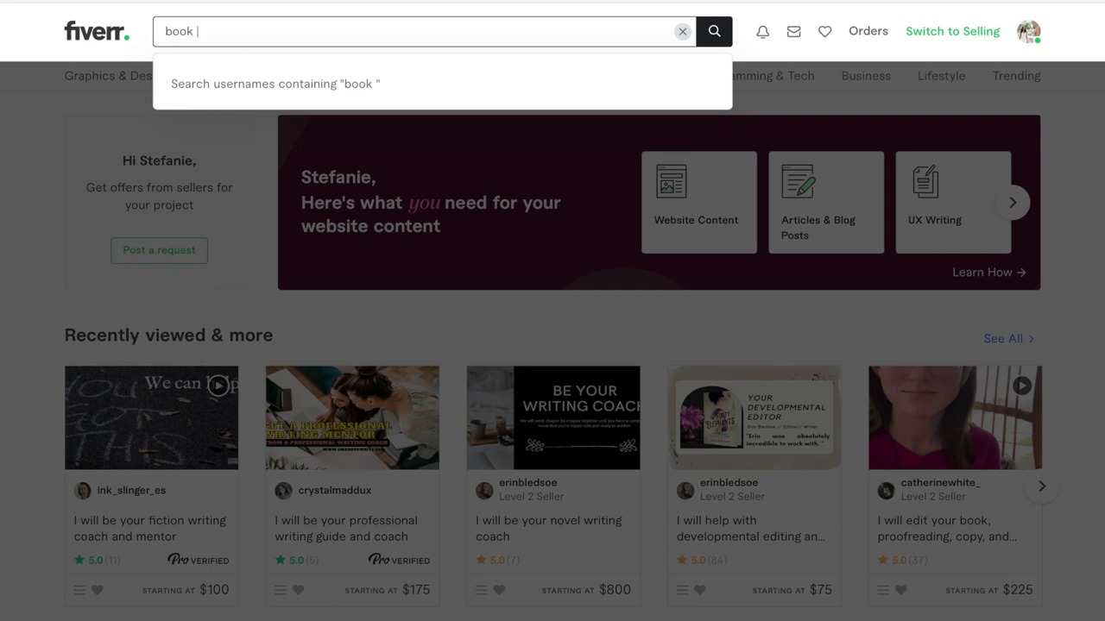
{"action": "type", "text": "ver"}
{"action": "left_click", "coordinate": [189, 76]}
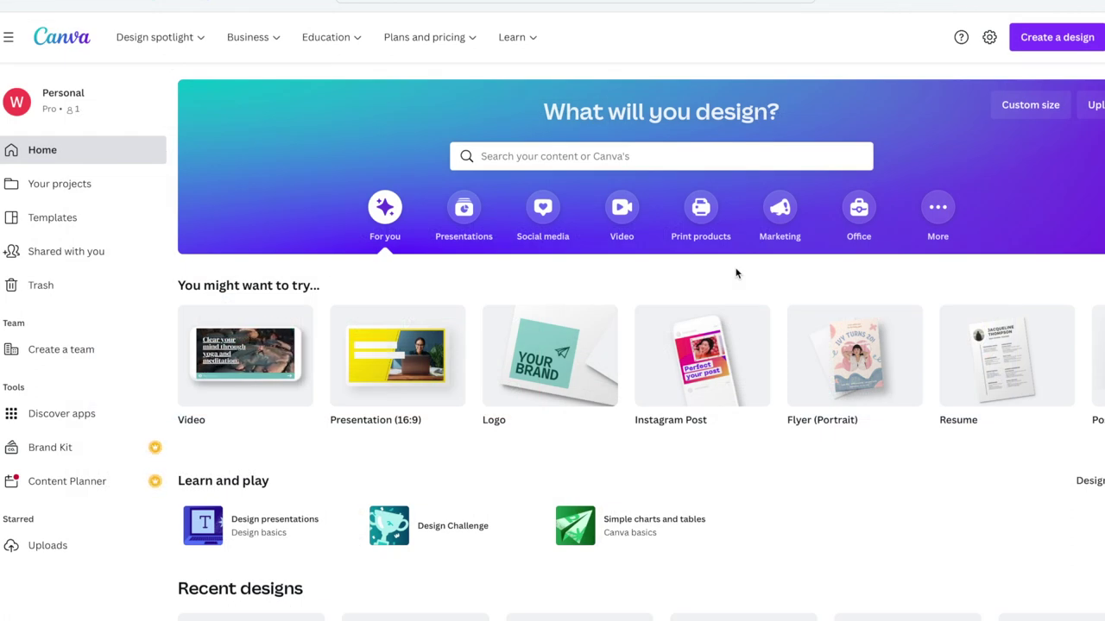
Browse the marketing and social media design options, then search Canva templates for 'book cover'
{"action": "left_click", "coordinate": [779, 209]}
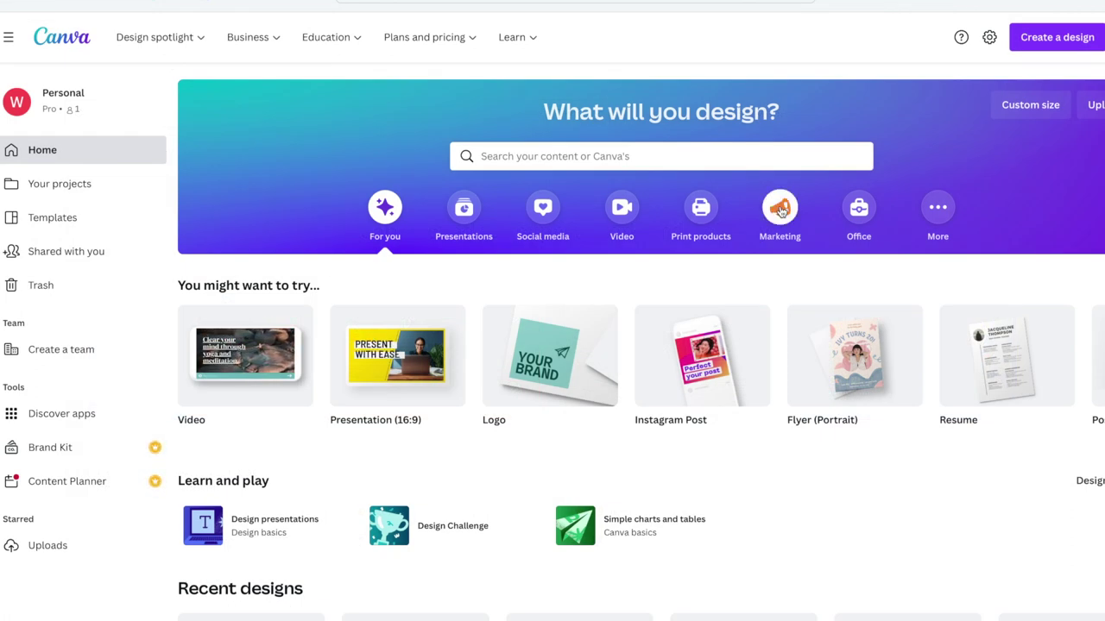
{"action": "left_click", "coordinate": [542, 210]}
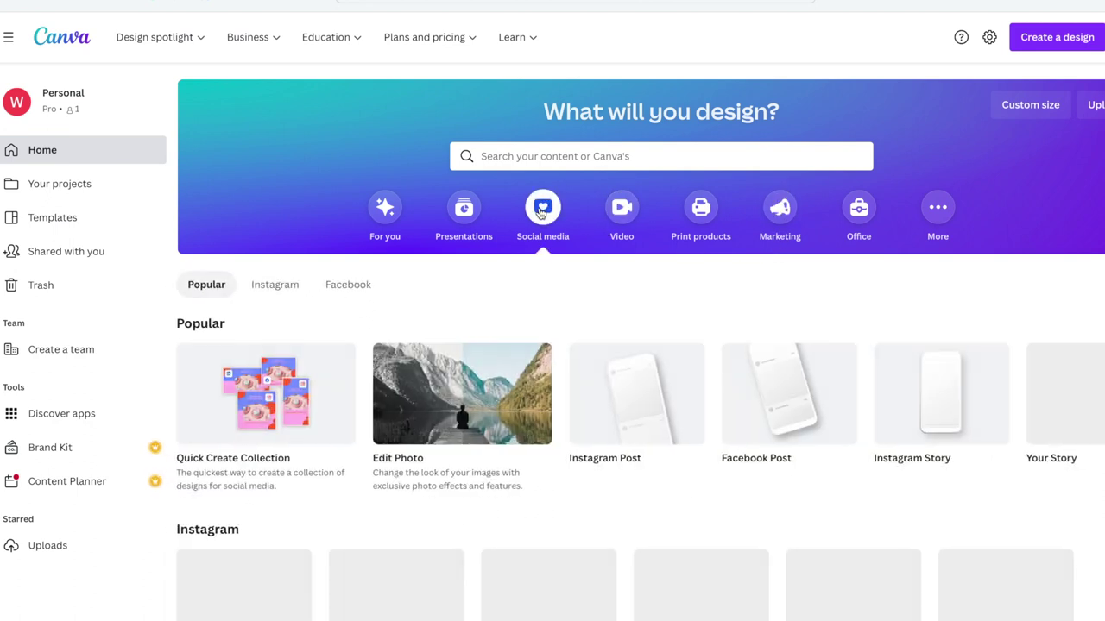
{"action": "left_click", "coordinate": [482, 155]}
{"action": "type", "text": "bo"}
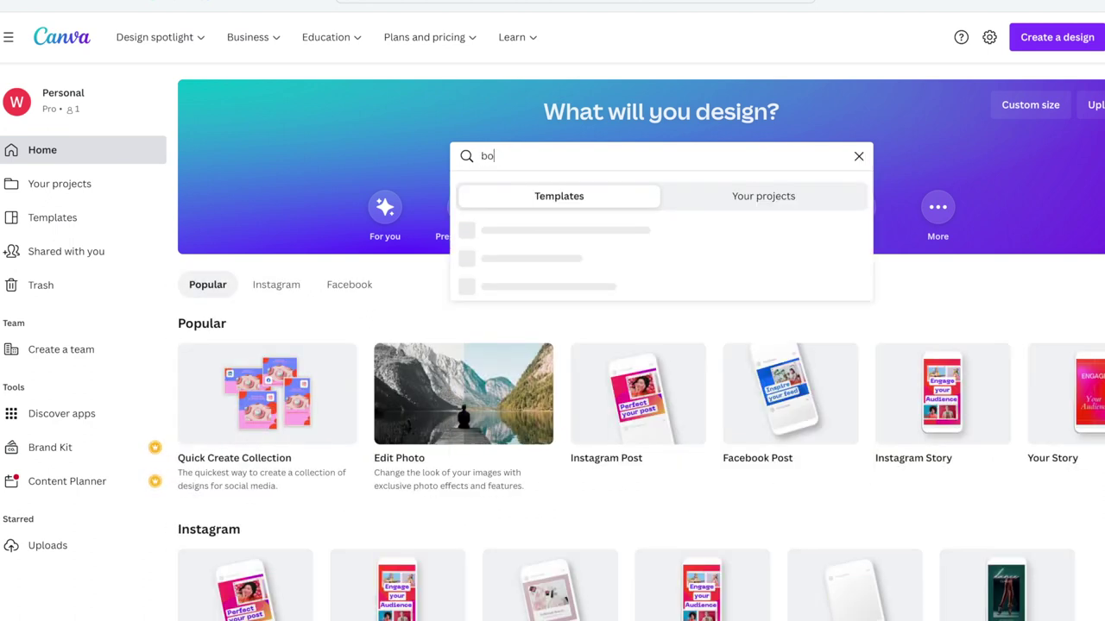
{"action": "type", "text": "ok cover"}
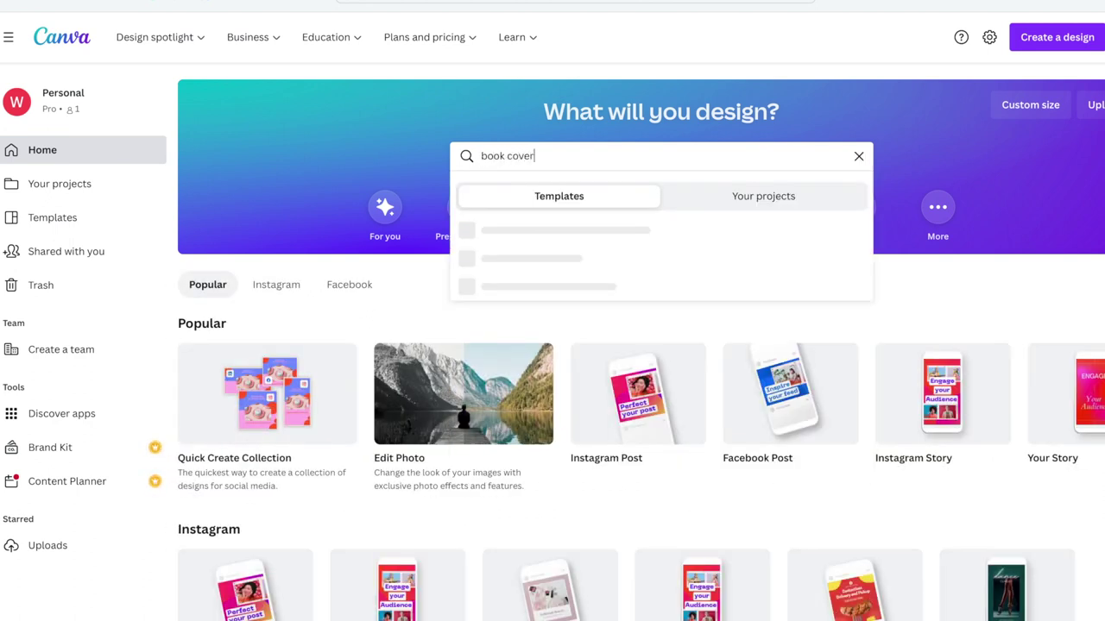
{"action": "key", "text": "Return"}
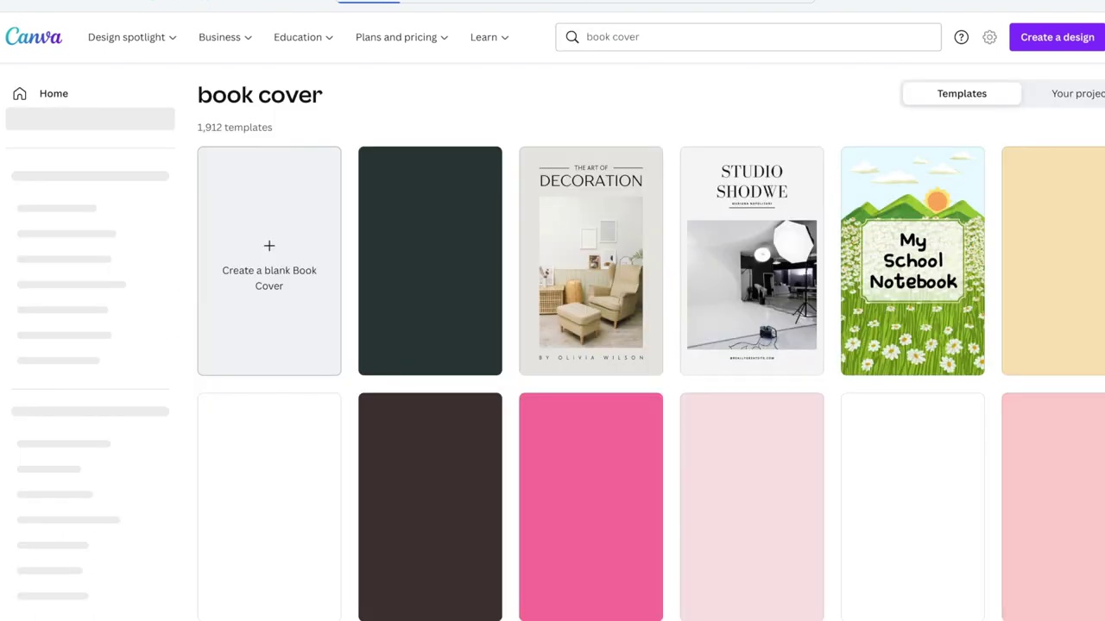
Narrow the book cover templates to the Fiction theme
{"action": "scroll", "coordinate": [186, 463], "scroll_direction": "down", "scroll_amount": 2}
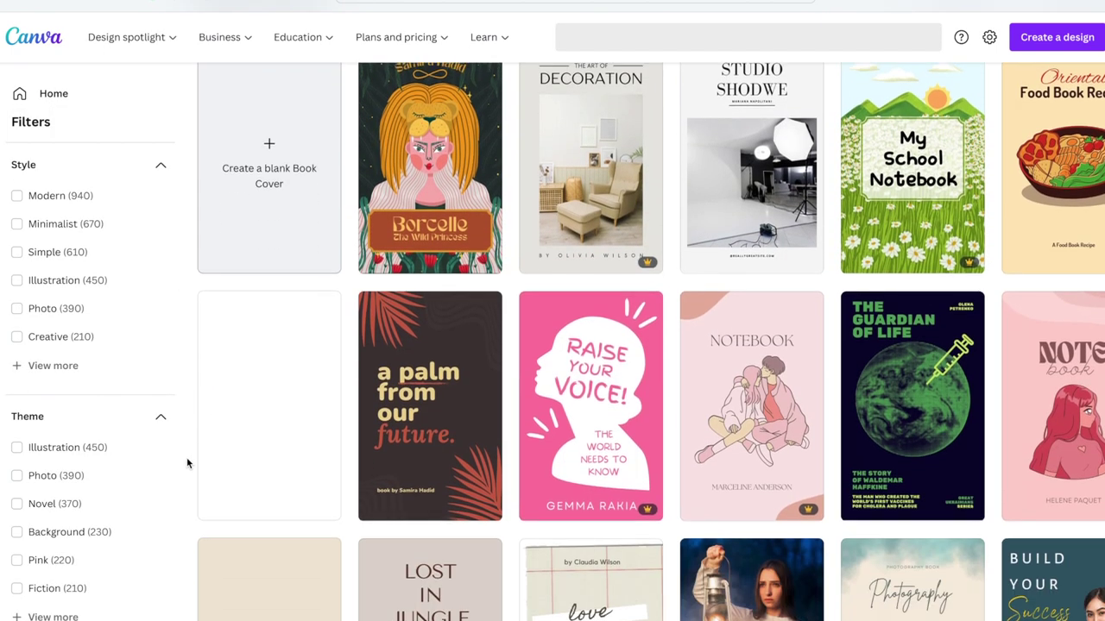
{"action": "scroll", "coordinate": [149, 458], "scroll_direction": "down", "scroll_amount": 2}
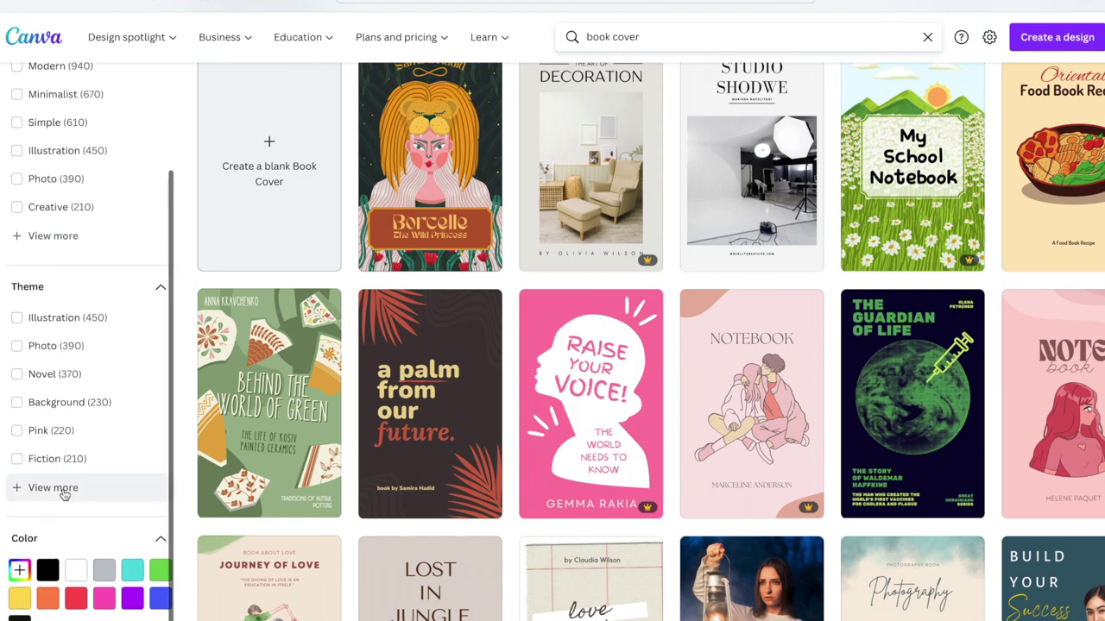
{"action": "left_click", "coordinate": [64, 490]}
{"action": "scroll", "coordinate": [90, 459], "scroll_direction": "down", "scroll_amount": 3}
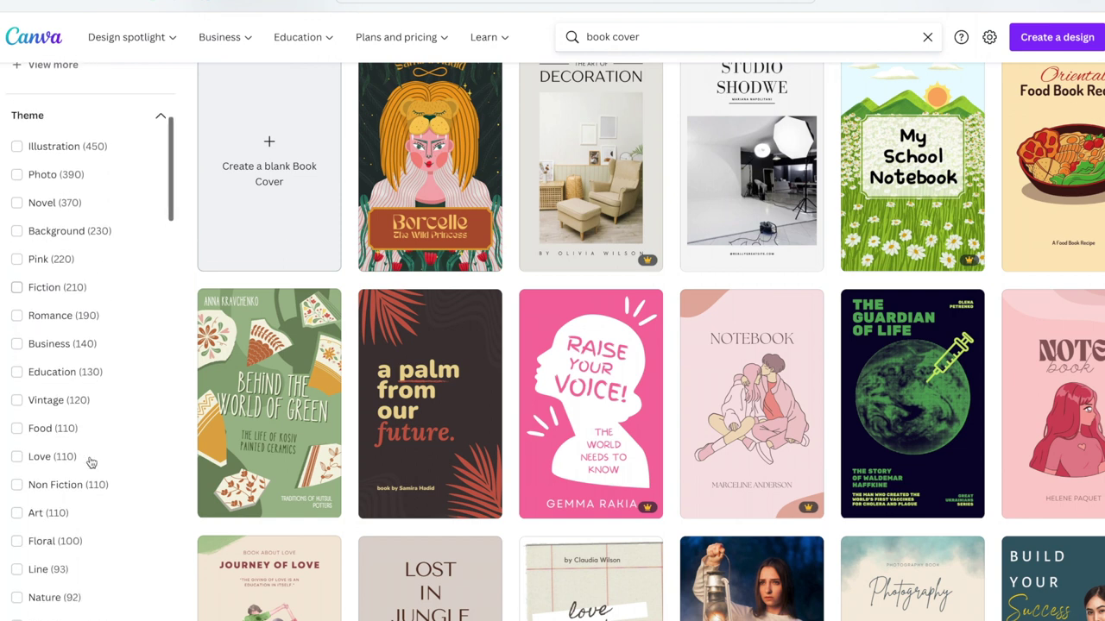
{"action": "left_click", "coordinate": [17, 289]}
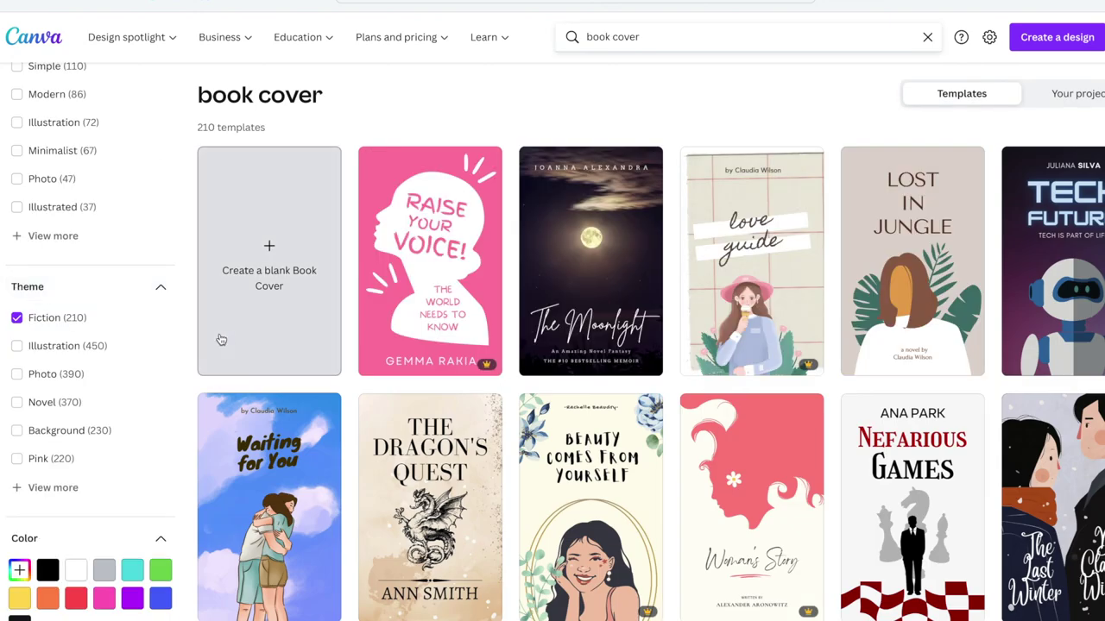
Open the Raise Your Voice cover, make its background light pink and turn RAISE black
{"action": "left_click", "coordinate": [445, 231]}
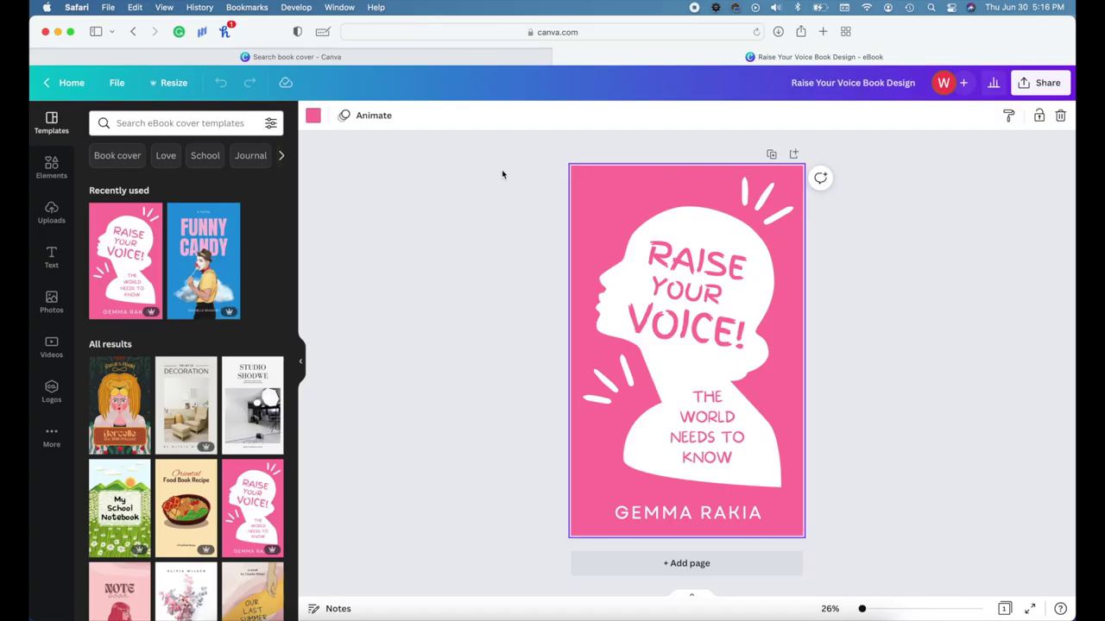
{"action": "left_click", "coordinate": [314, 113]}
{"action": "left_click", "coordinate": [101, 267]}
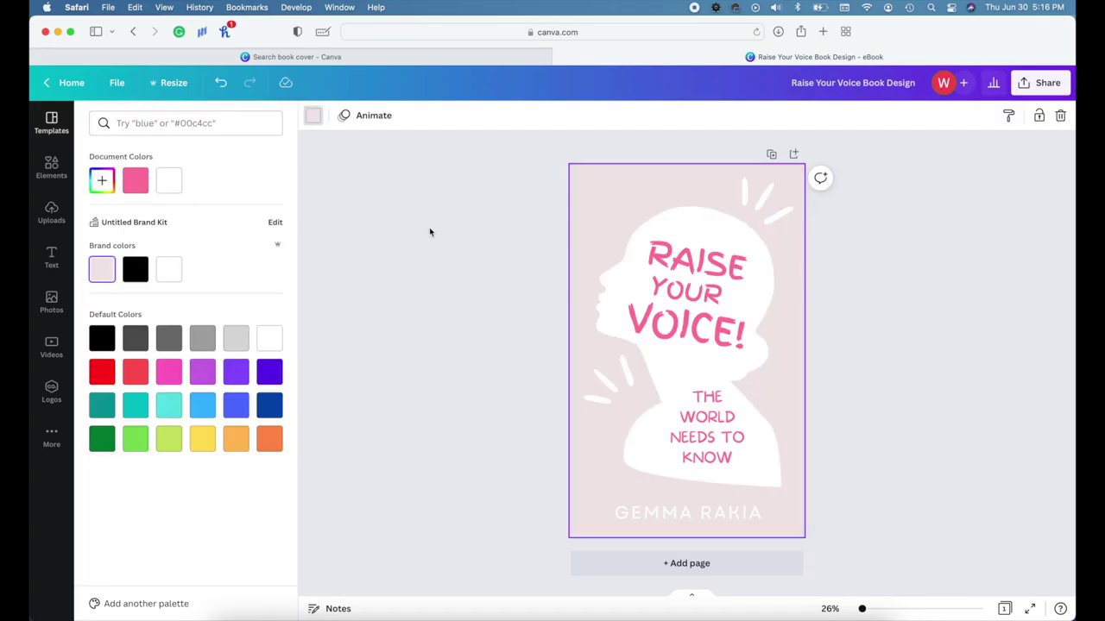
{"action": "left_click", "coordinate": [695, 259]}
{"action": "left_click", "coordinate": [501, 115]}
{"action": "left_click", "coordinate": [136, 270]}
Replace the author name with the new author's name in black, widened to one line and centred
{"action": "left_click", "coordinate": [638, 513]}
{"action": "double_click", "coordinate": [644, 511]}
{"action": "left_click", "coordinate": [135, 269]}
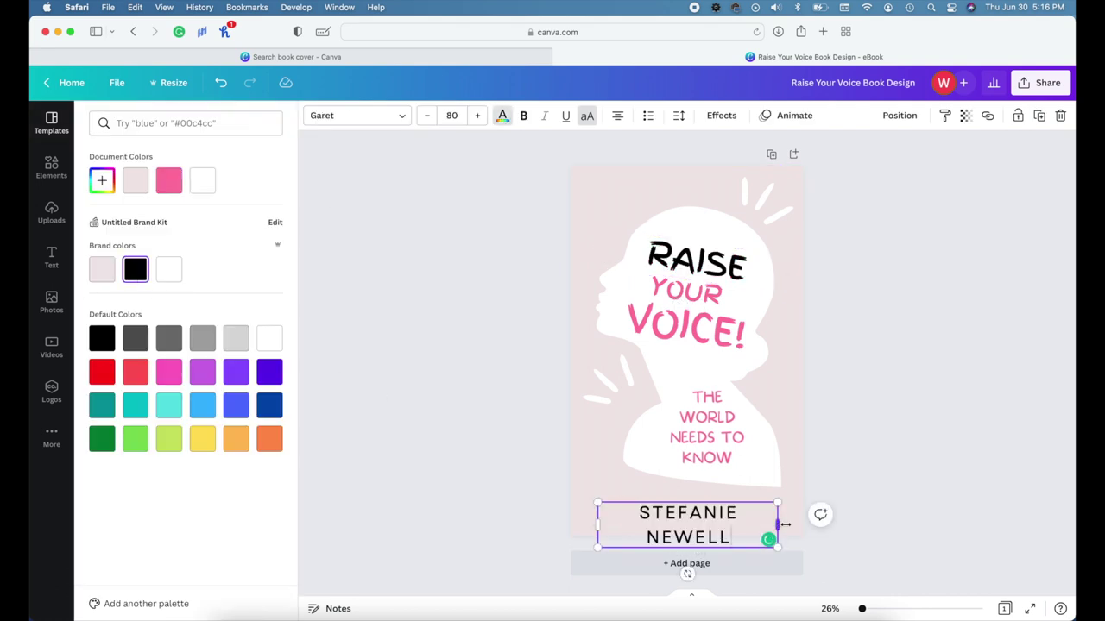
{"action": "left_click_drag", "start_coordinate": [776, 524], "coordinate": [798, 519]}
{"action": "left_click", "coordinate": [899, 115]}
{"action": "left_click", "coordinate": [852, 230]}
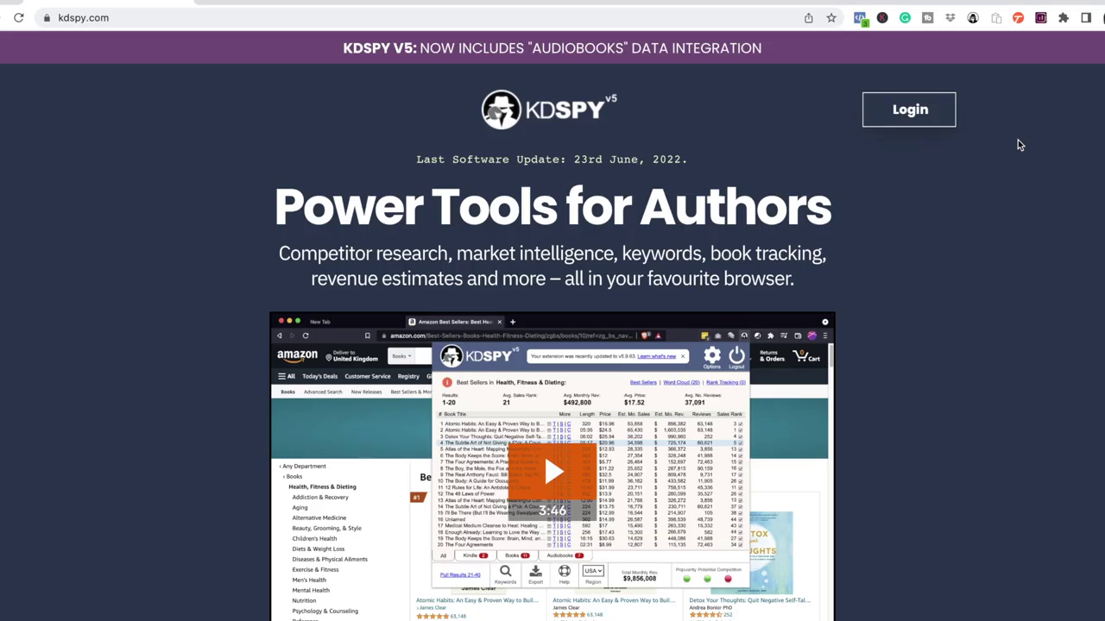
Read down the KDSPY author tools page, then go to Amazon's Kindle eBooks best sellers
{"action": "scroll", "coordinate": [1018, 140], "scroll_direction": "down", "scroll_amount": 5}
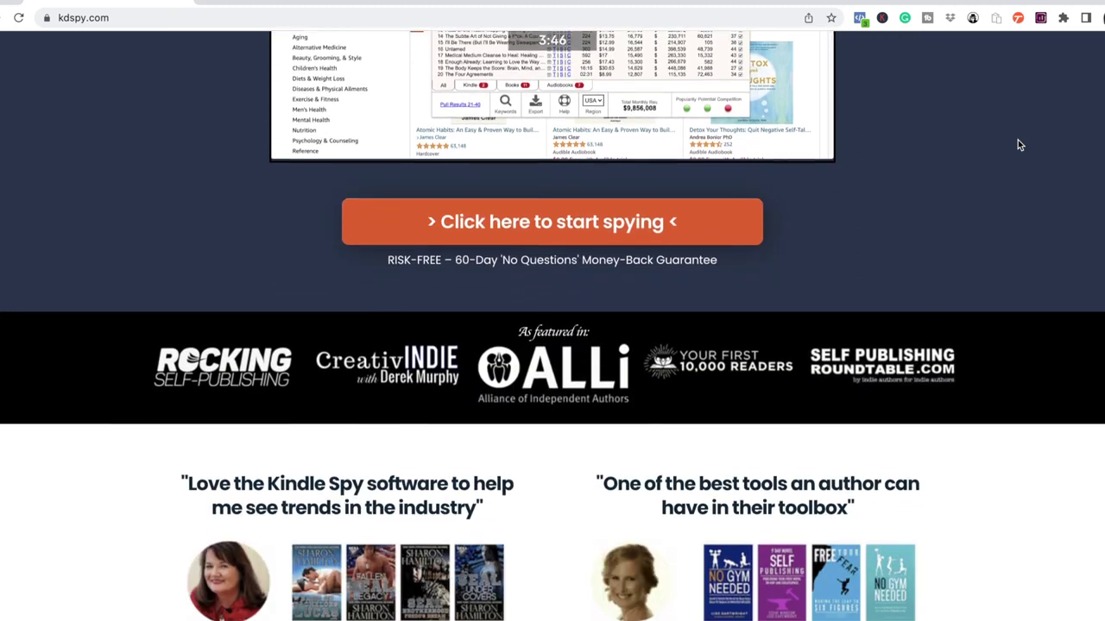
{"action": "scroll", "coordinate": [1018, 145], "scroll_direction": "down", "scroll_amount": 4}
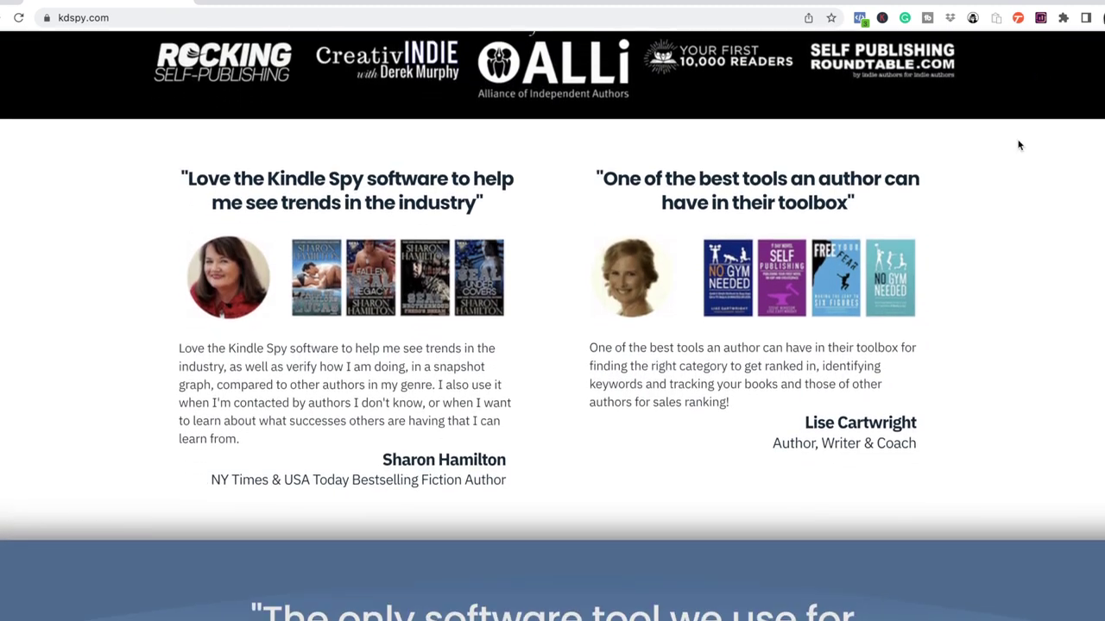
{"action": "scroll", "coordinate": [1018, 145], "scroll_direction": "down", "scroll_amount": 3}
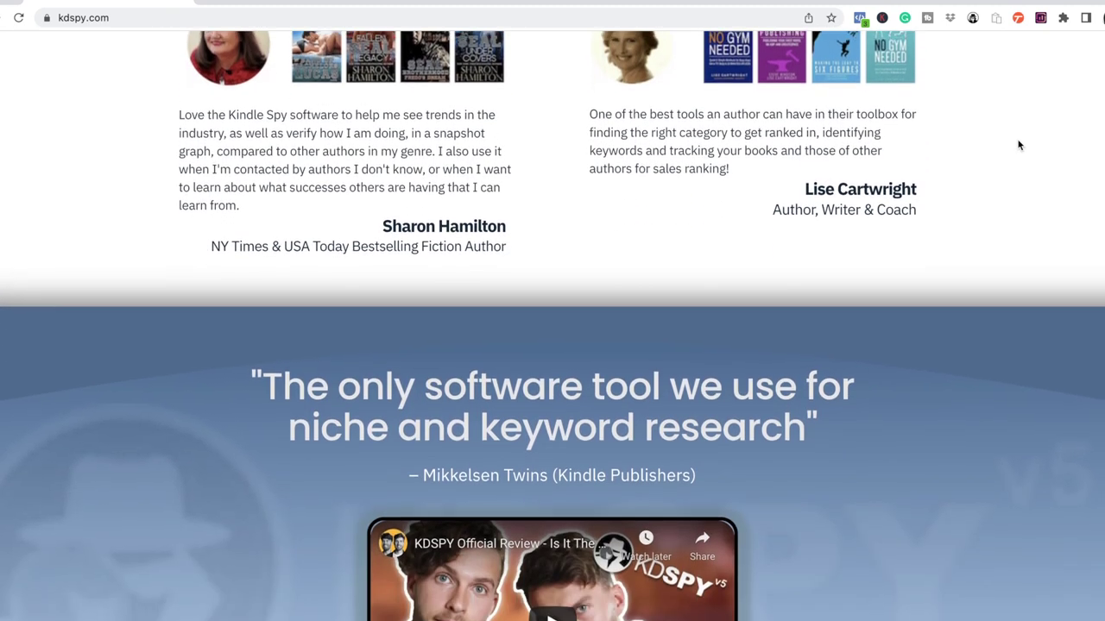
{"action": "scroll", "coordinate": [1018, 145], "scroll_direction": "down", "scroll_amount": 6}
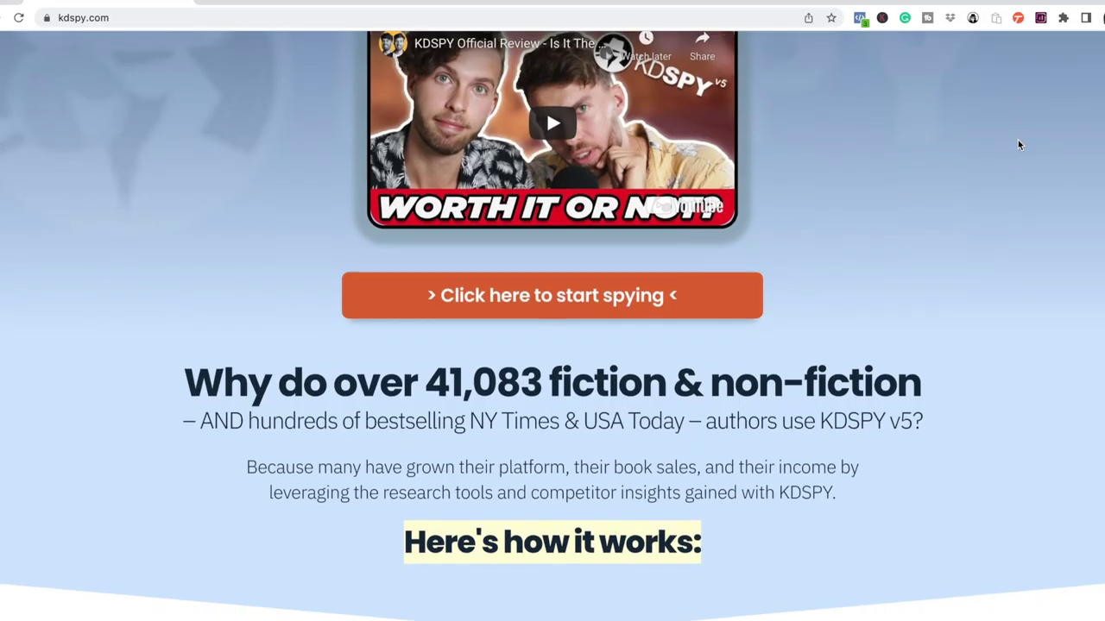
{"action": "scroll", "coordinate": [1019, 145], "scroll_direction": "down", "scroll_amount": 9}
{"action": "scroll", "coordinate": [1018, 145], "scroll_direction": "down", "scroll_amount": 6}
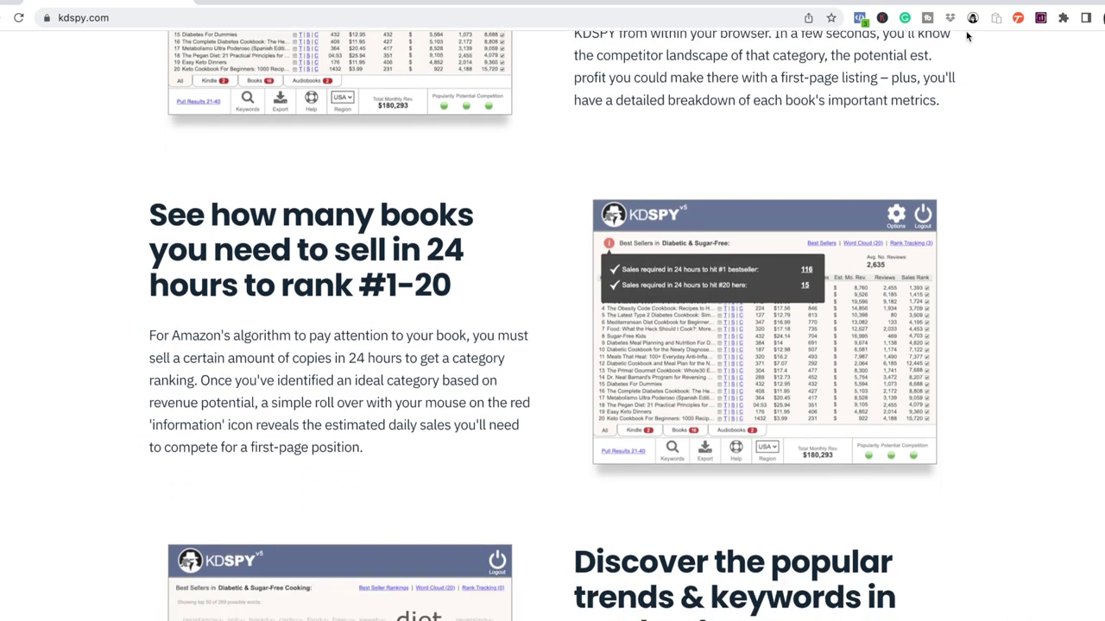
{"action": "left_click", "coordinate": [971, 18]}
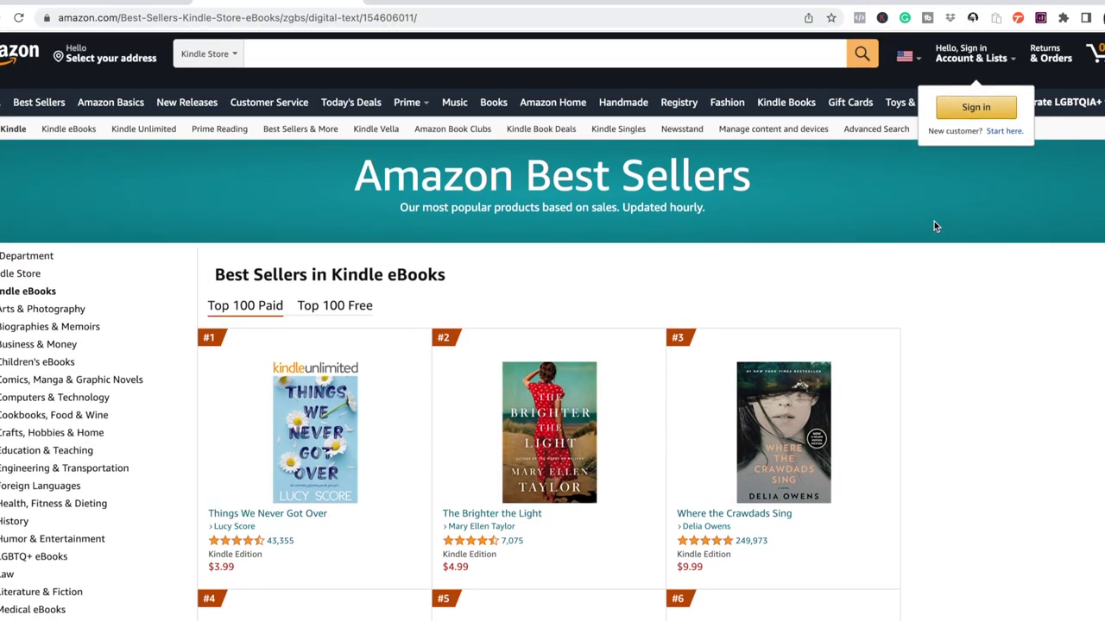
Search the Kindle Store for 'diet'
{"action": "left_click", "coordinate": [349, 46]}
{"action": "type", "text": "diet"}
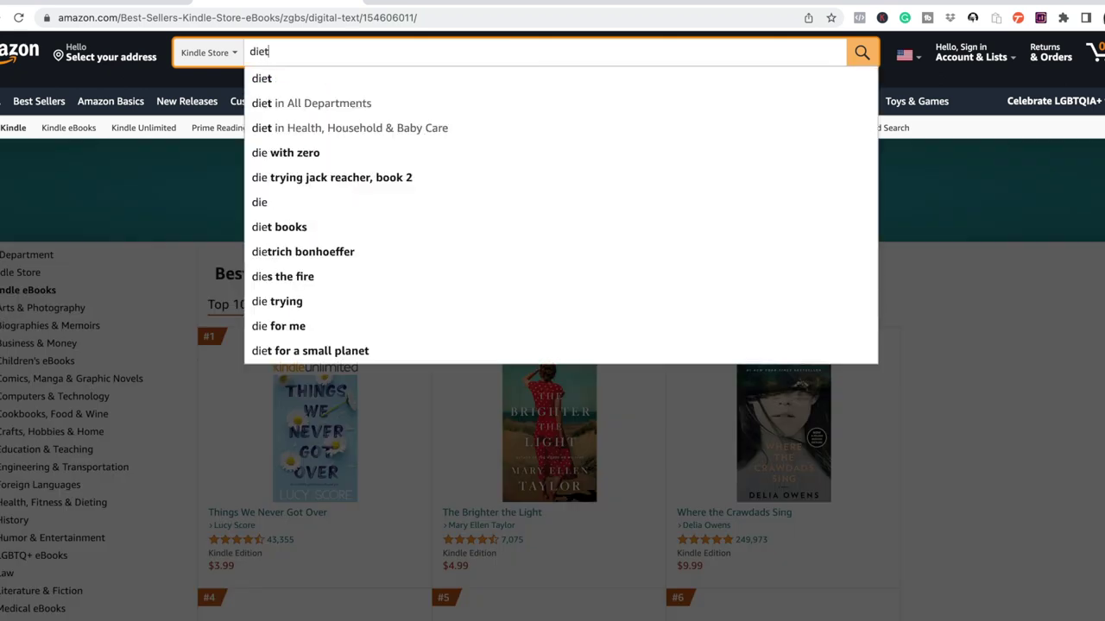
{"action": "left_click", "coordinate": [341, 84]}
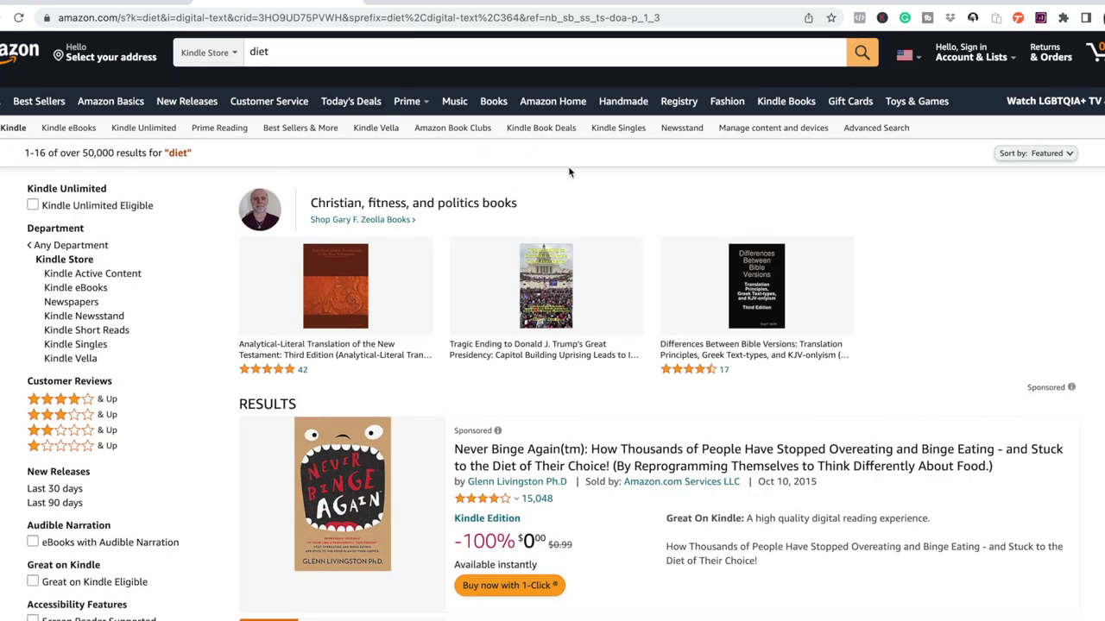
Review the diet results in KDSPY's keyword analysis, word cloud and rank tracking views
{"action": "left_click", "coordinate": [972, 17]}
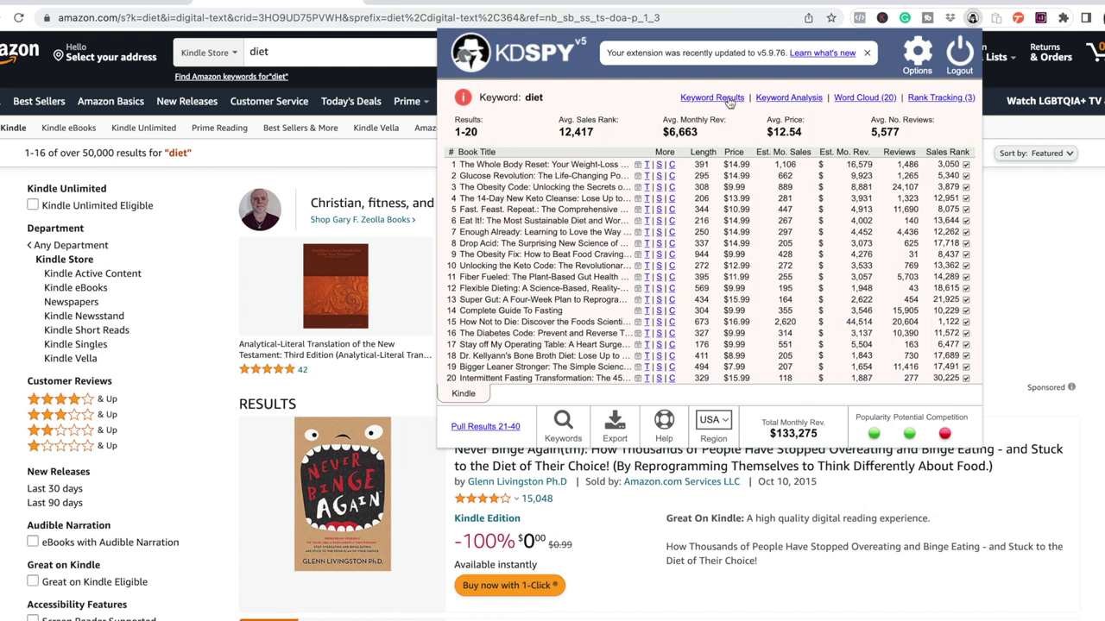
{"action": "left_click", "coordinate": [779, 100]}
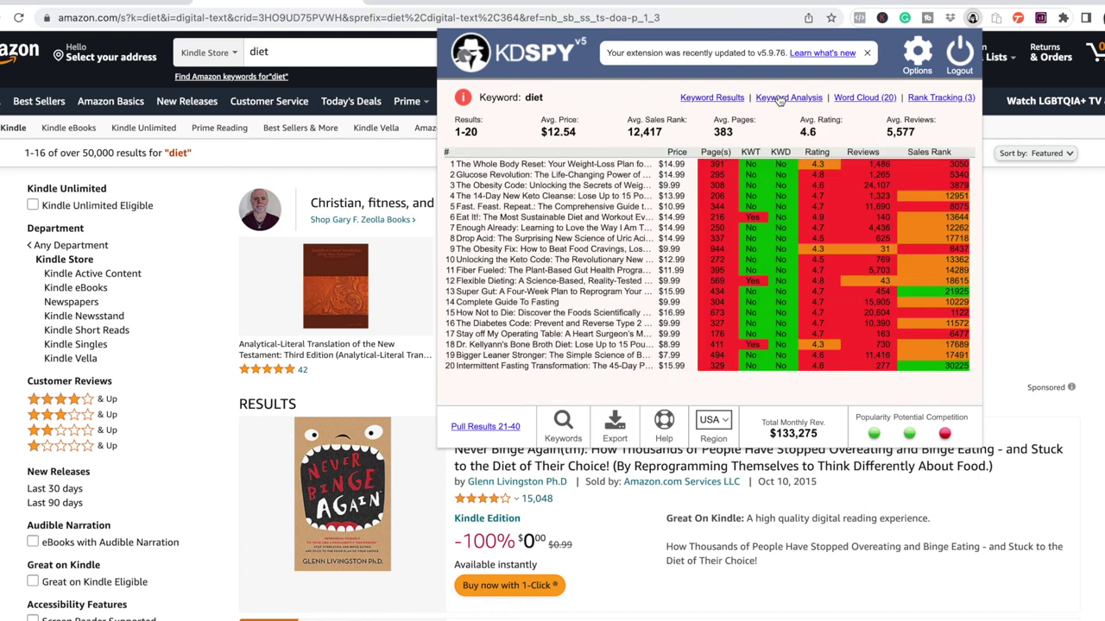
{"action": "left_click", "coordinate": [857, 99]}
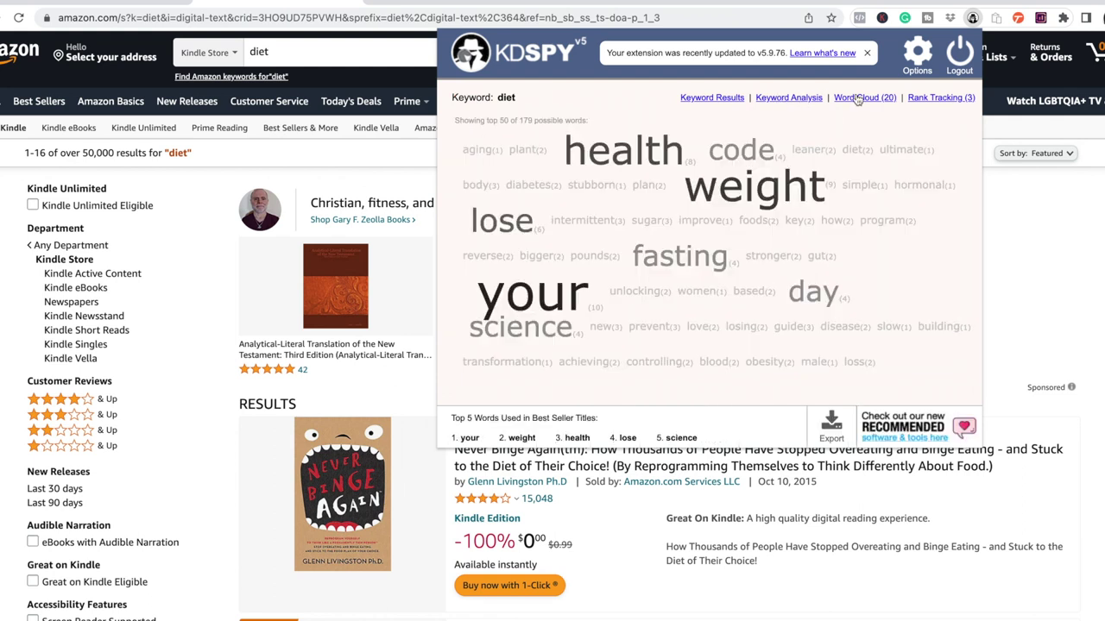
{"action": "left_click", "coordinate": [921, 98]}
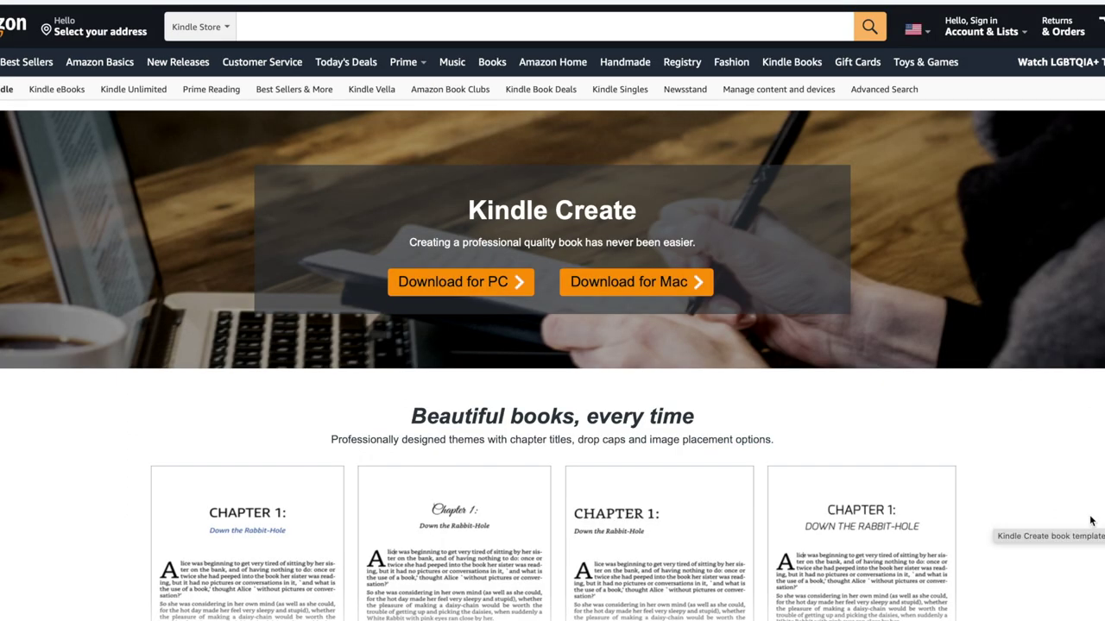
{"action": "scroll", "coordinate": [1091, 521], "scroll_direction": "down", "scroll_amount": 4}
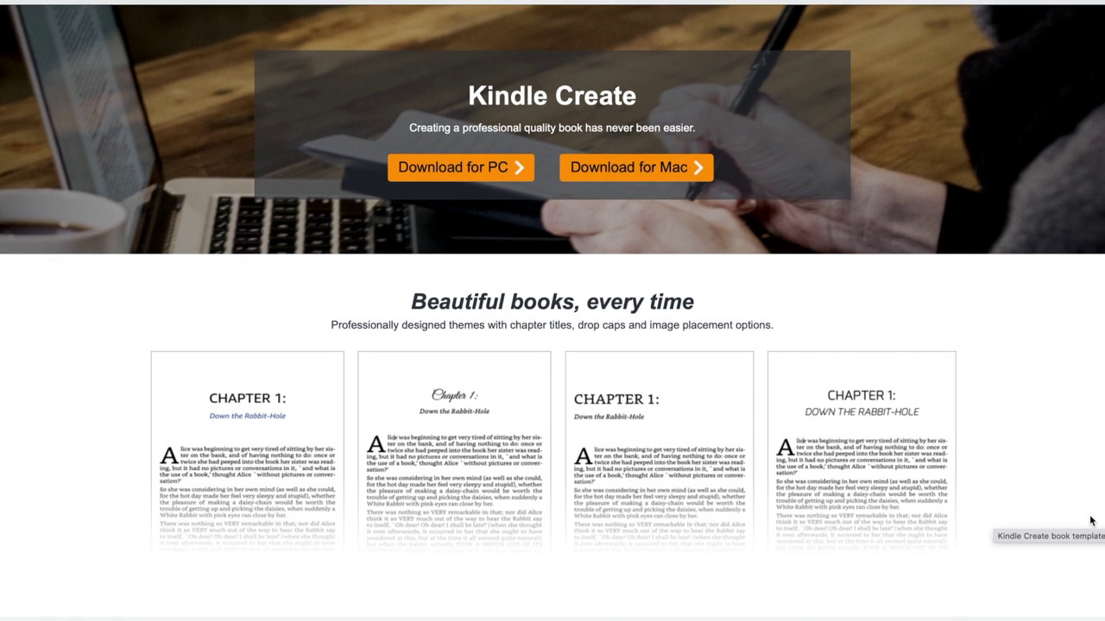
{"action": "scroll", "coordinate": [1090, 520], "scroll_direction": "down", "scroll_amount": 1}
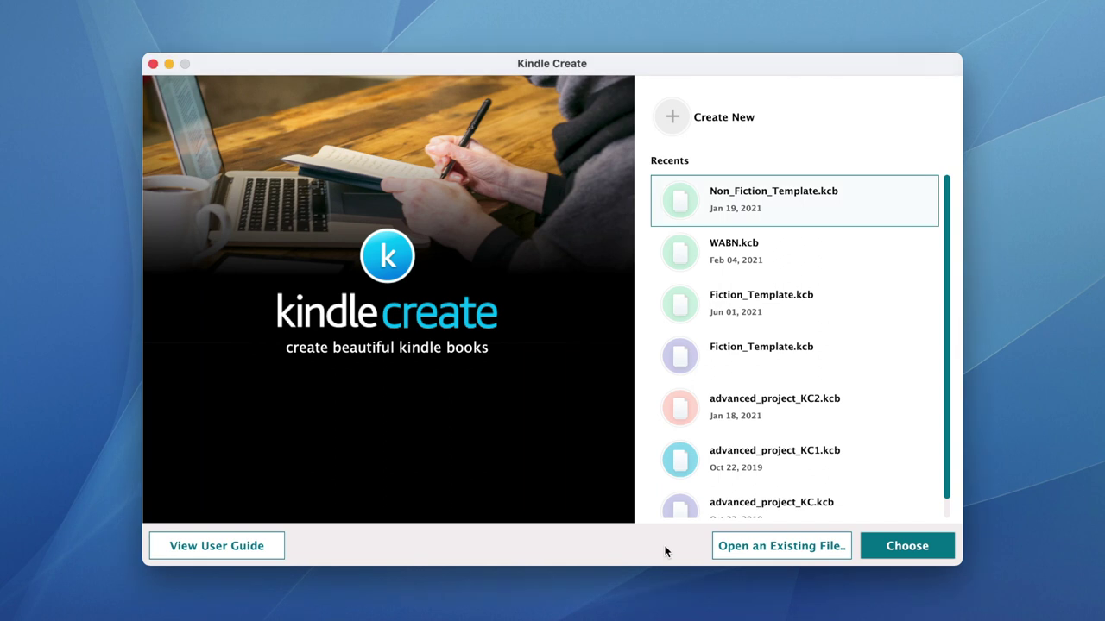
Start a new Kindle Create book from an imported manuscript and accept the twelve suggested chapter titles
{"action": "left_click", "coordinate": [732, 120]}
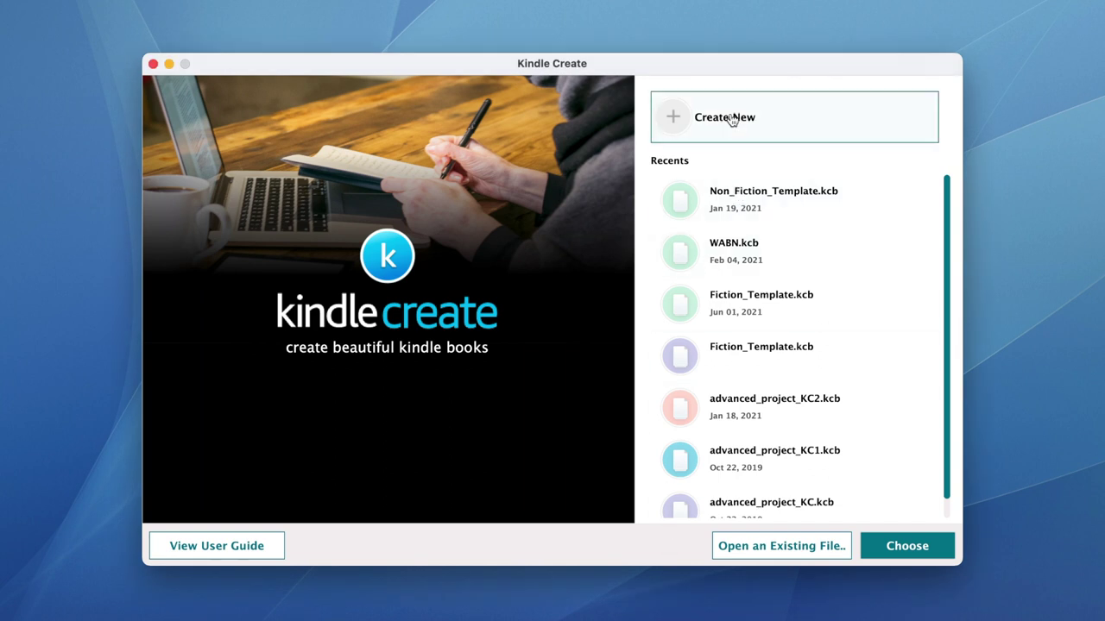
{"action": "left_click", "coordinate": [896, 547]}
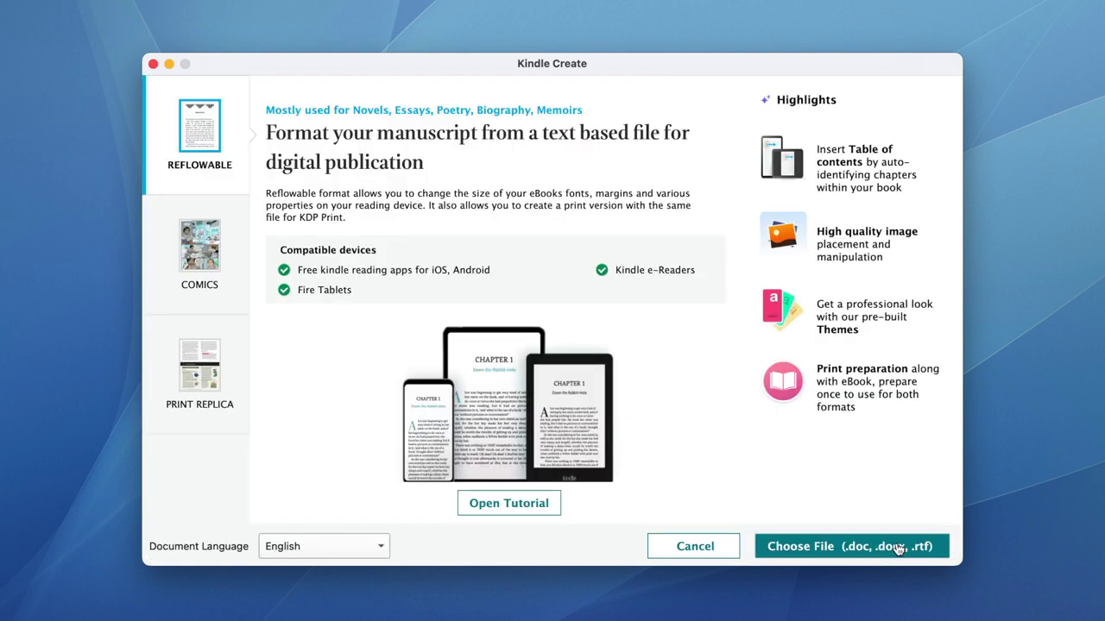
{"action": "left_click", "coordinate": [898, 549]}
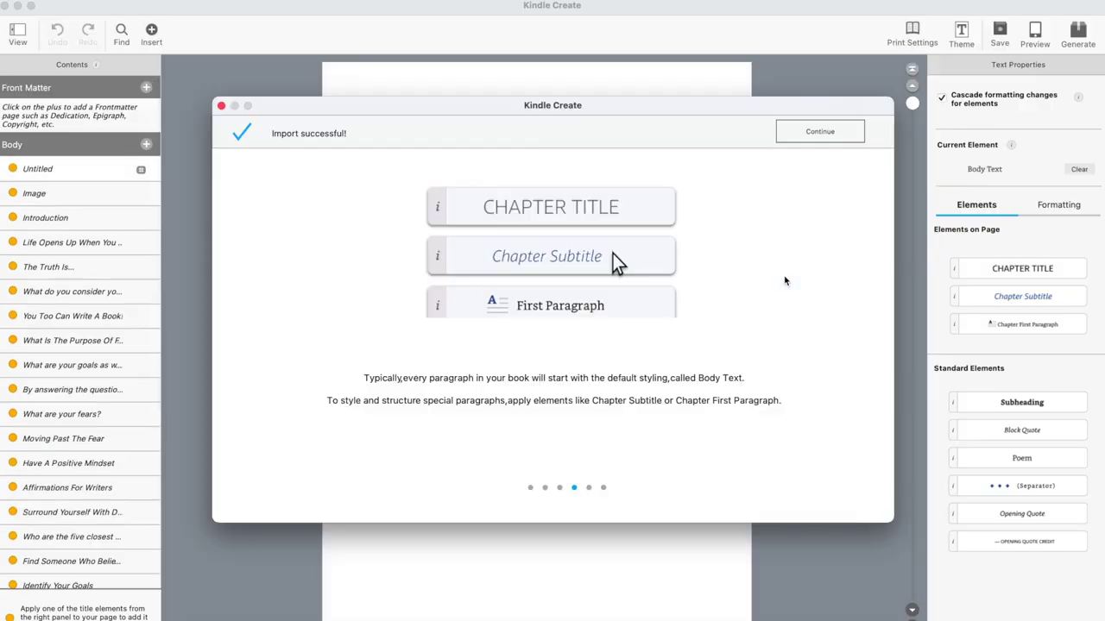
{"action": "left_click", "coordinate": [820, 131]}
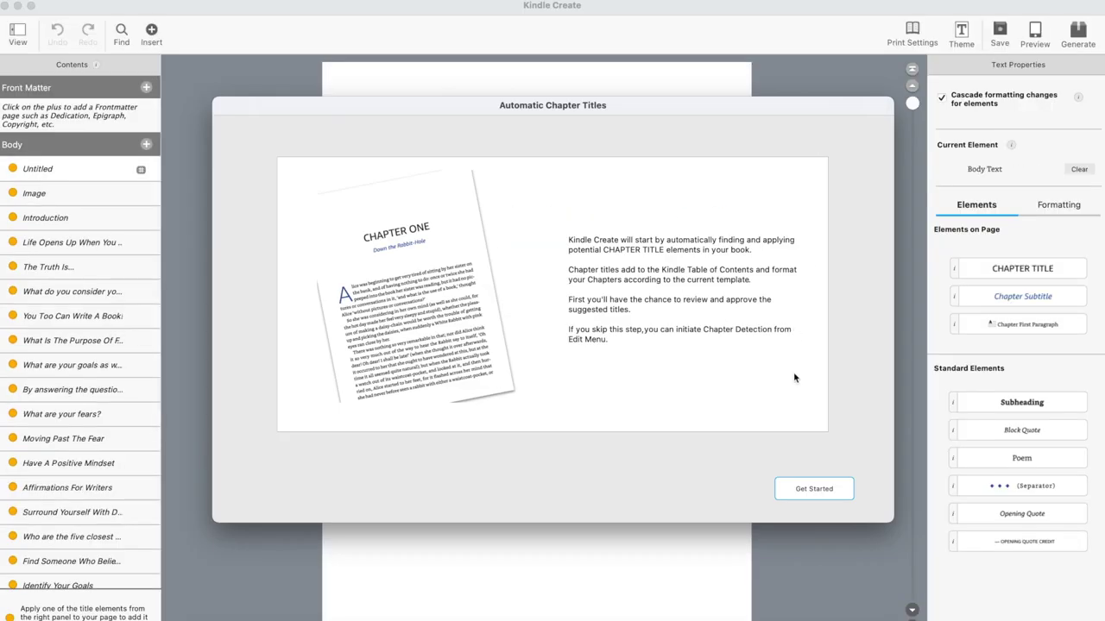
{"action": "left_click", "coordinate": [807, 489]}
{"action": "left_click", "coordinate": [156, 274]}
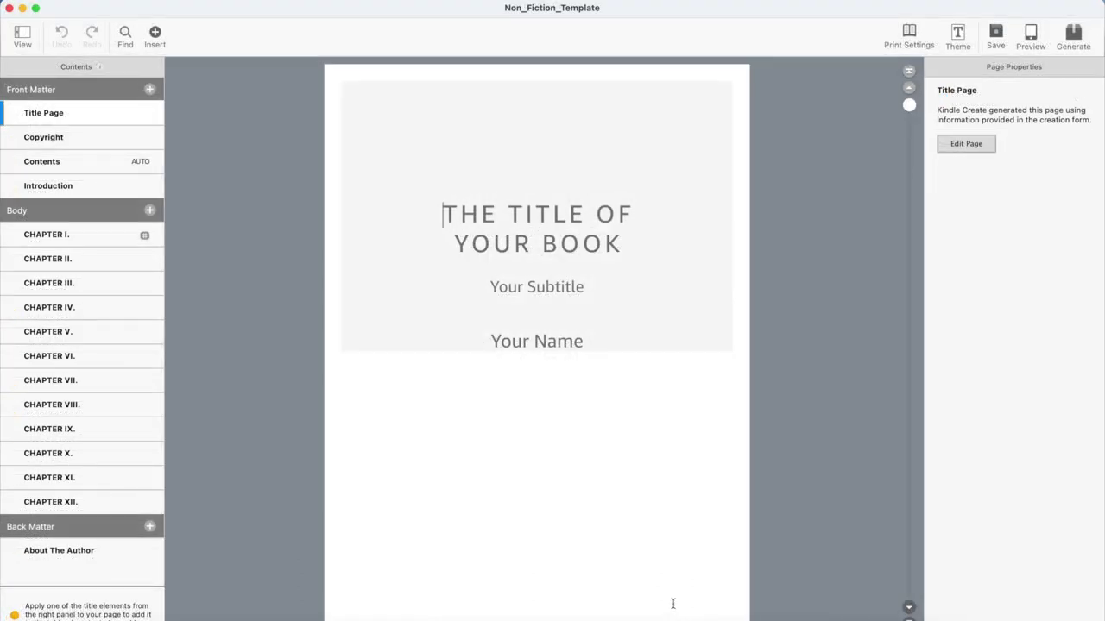
View the Copyright, Contents, Introduction, CHAPTER I. and About The Author pages in turn
{"action": "left_click", "coordinate": [54, 138]}
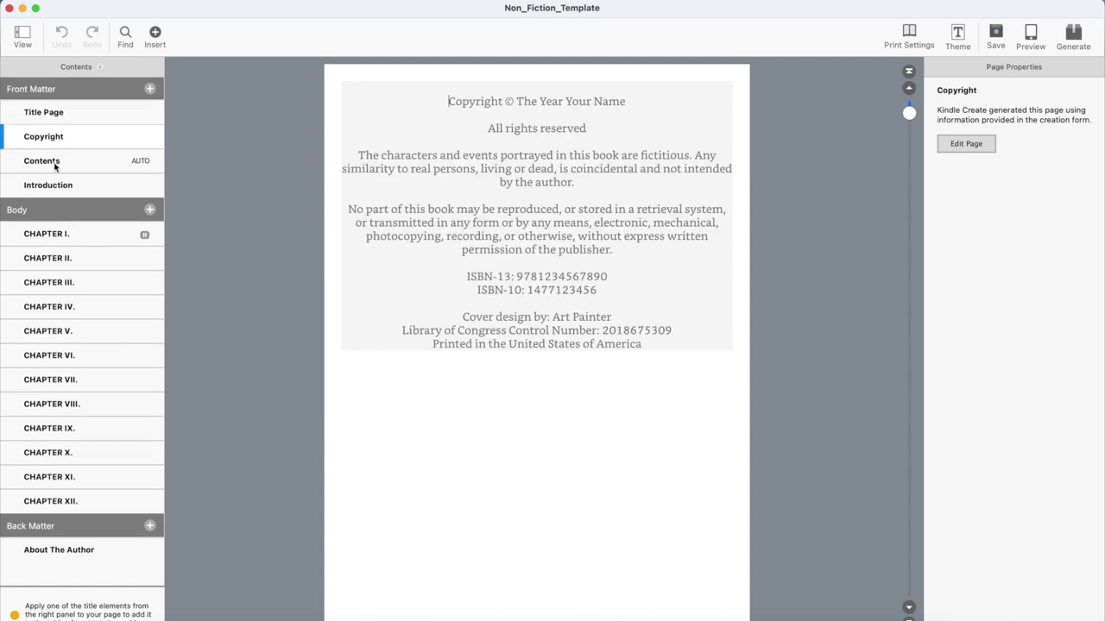
{"action": "left_click", "coordinate": [55, 164]}
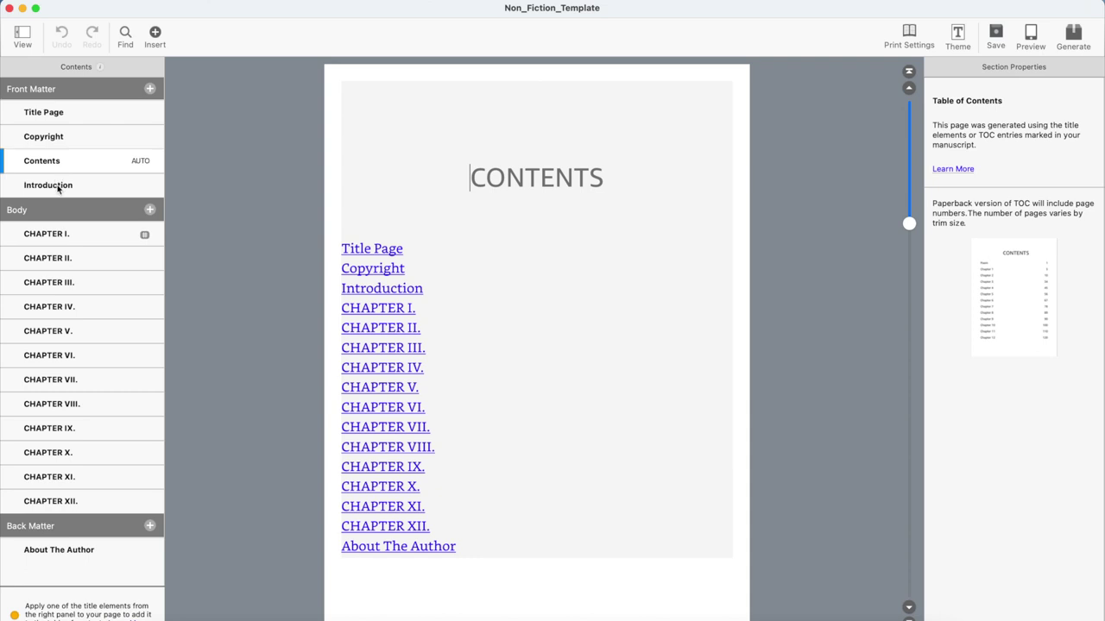
{"action": "left_click", "coordinate": [58, 188]}
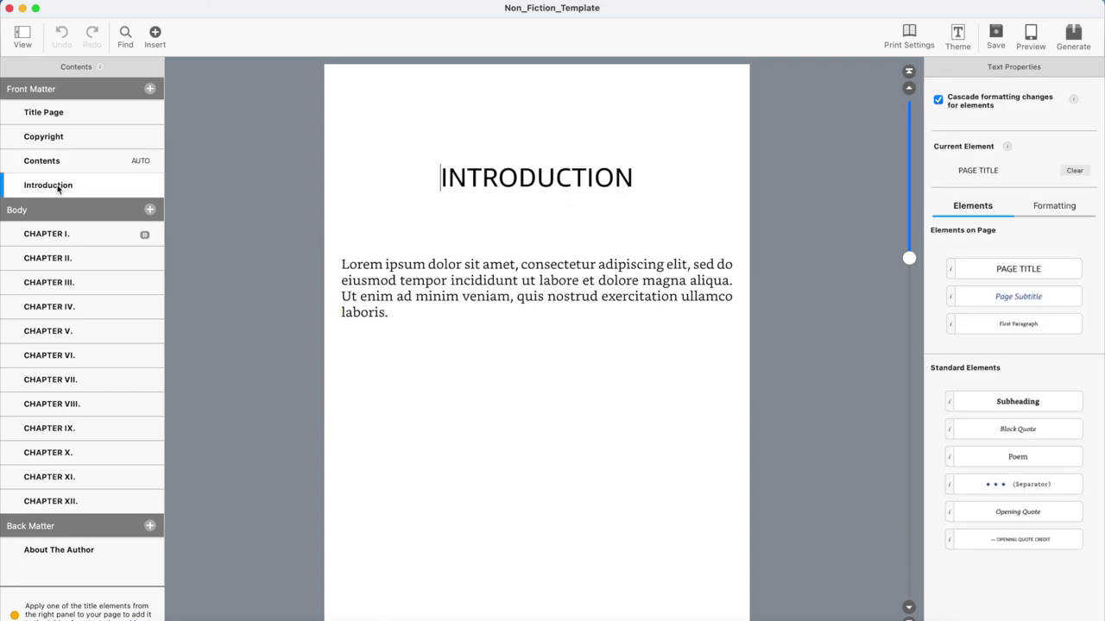
{"action": "left_click", "coordinate": [58, 238]}
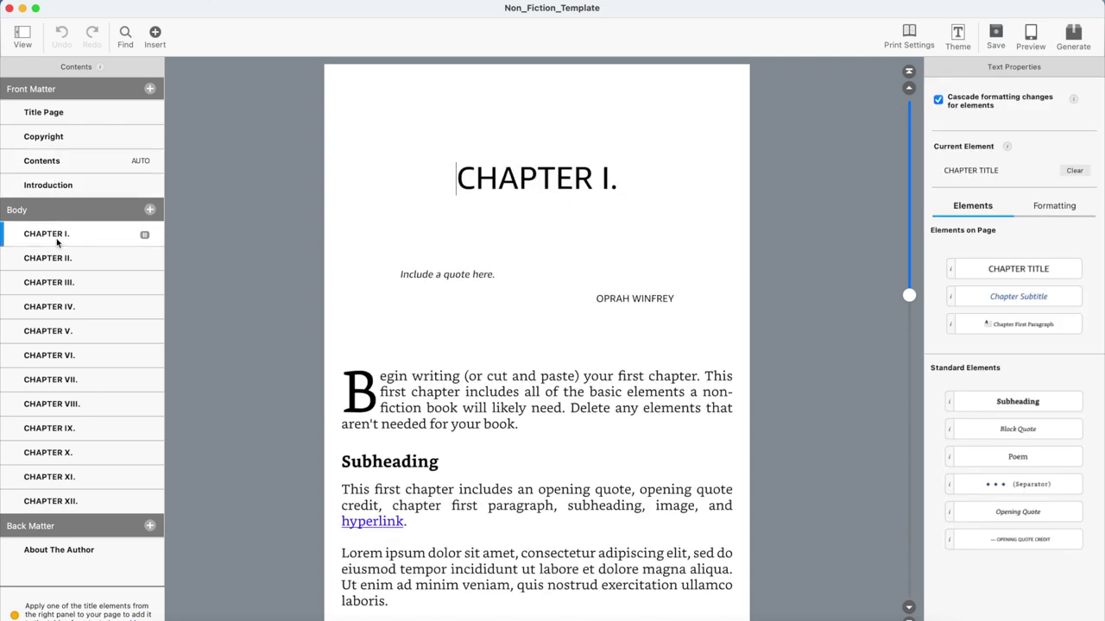
{"action": "left_click", "coordinate": [57, 554]}
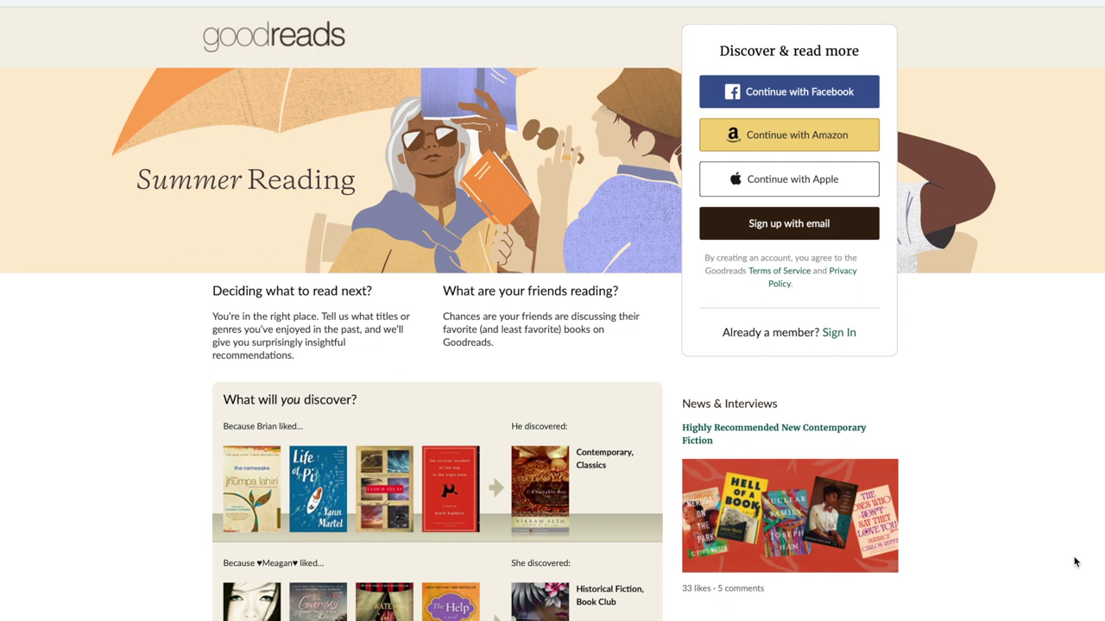
Sign in with email, go from How To Write Your First Book to its author, and open the Author Program form
{"action": "left_click", "coordinate": [835, 333]}
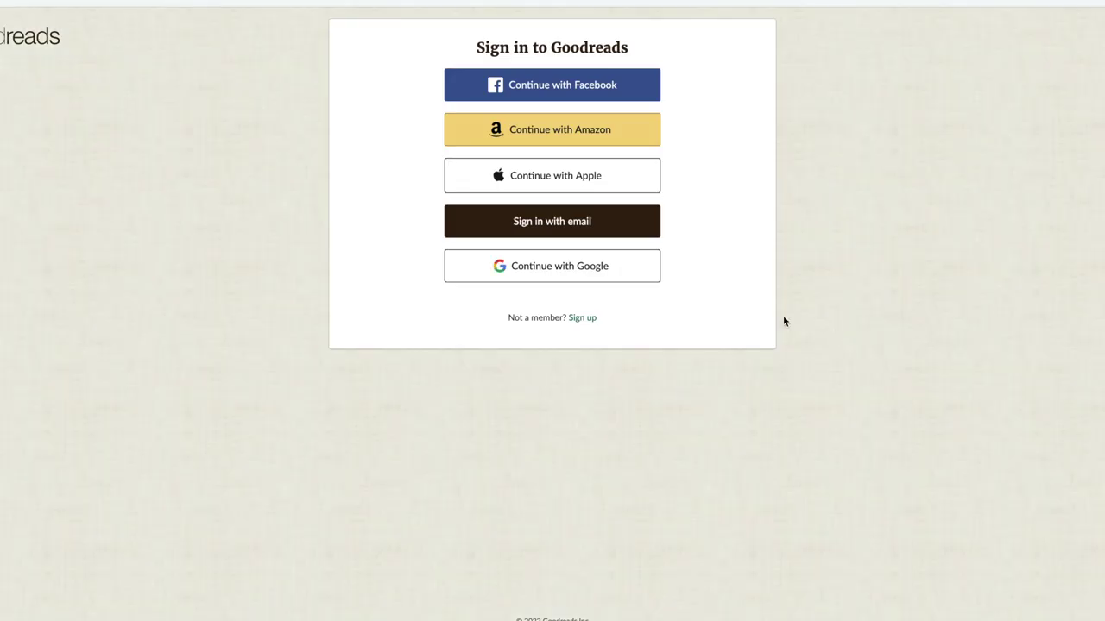
{"action": "left_click", "coordinate": [562, 226]}
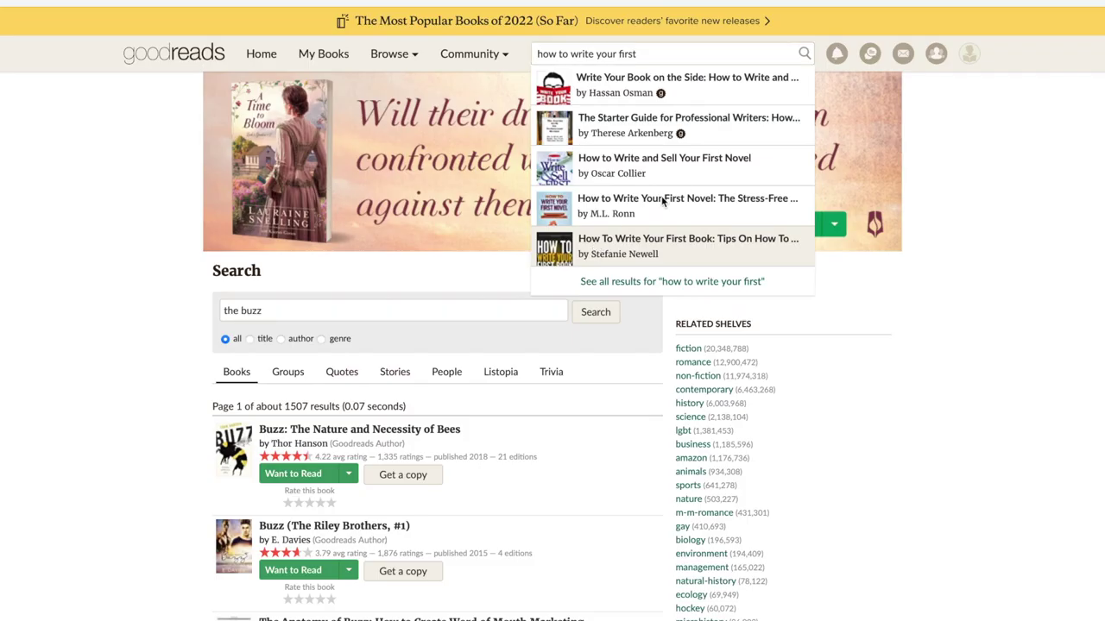
{"action": "key", "text": "Return"}
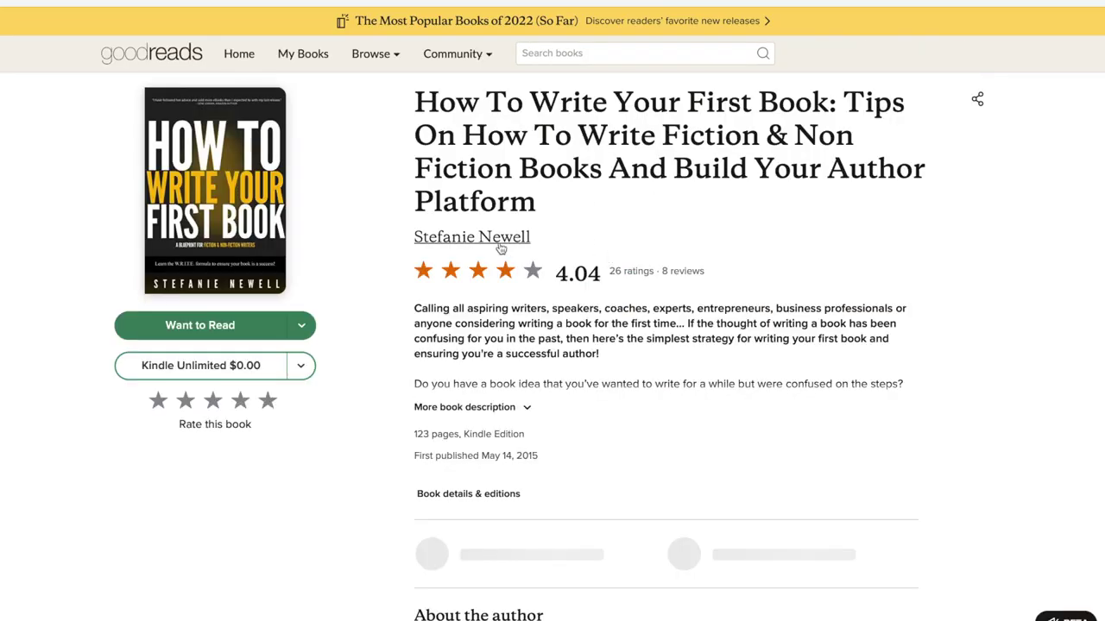
{"action": "left_click", "coordinate": [498, 242]}
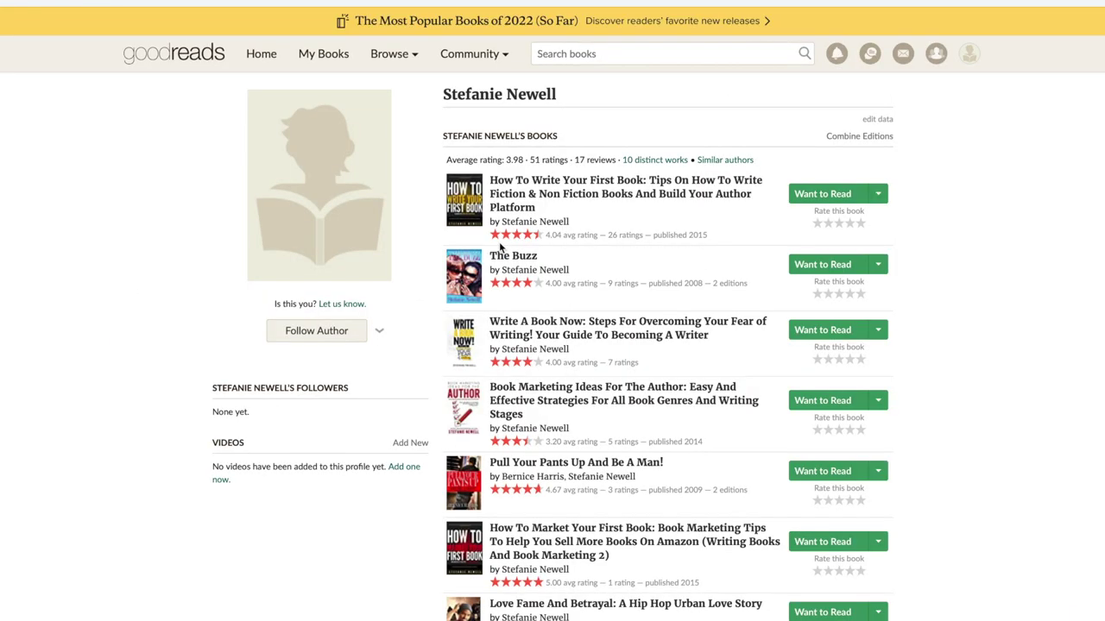
{"action": "scroll", "coordinate": [447, 332], "scroll_direction": "down", "scroll_amount": 7}
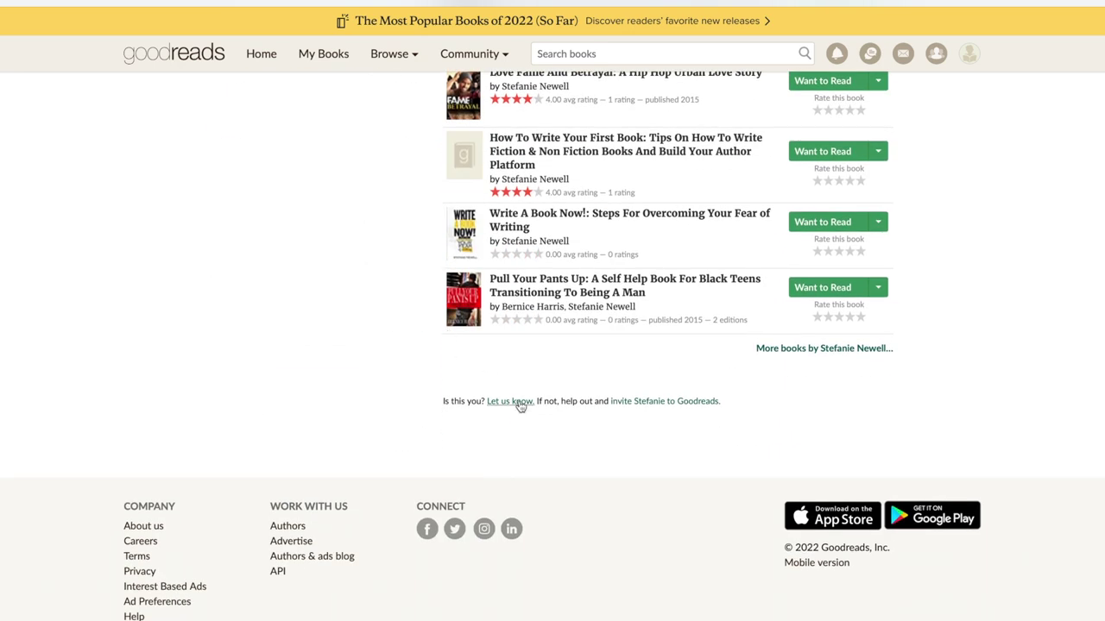
{"action": "left_click", "coordinate": [519, 402]}
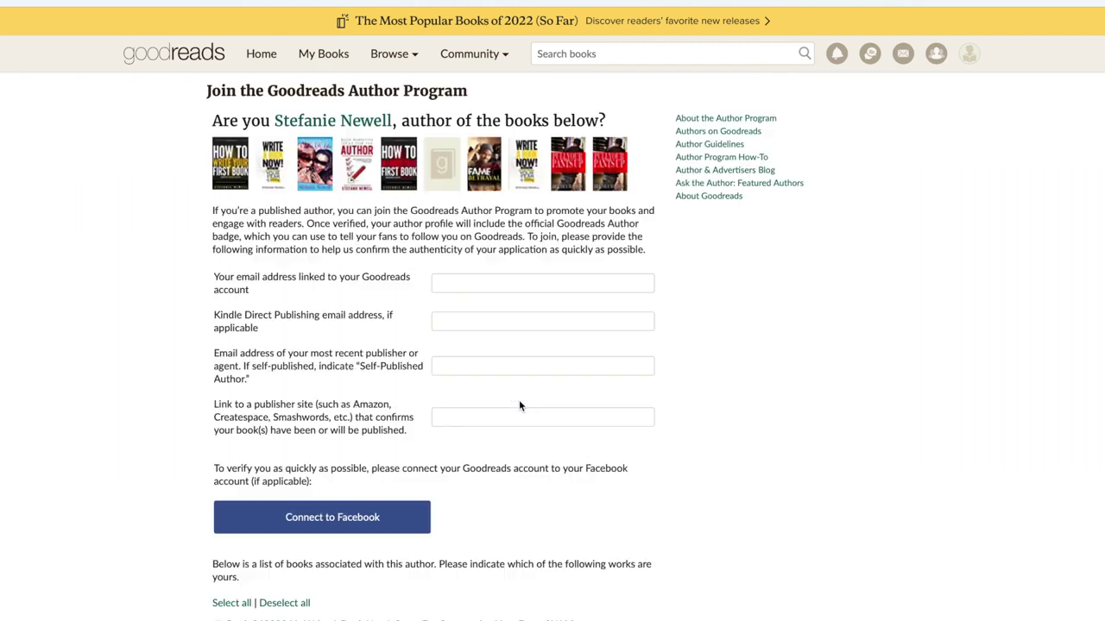